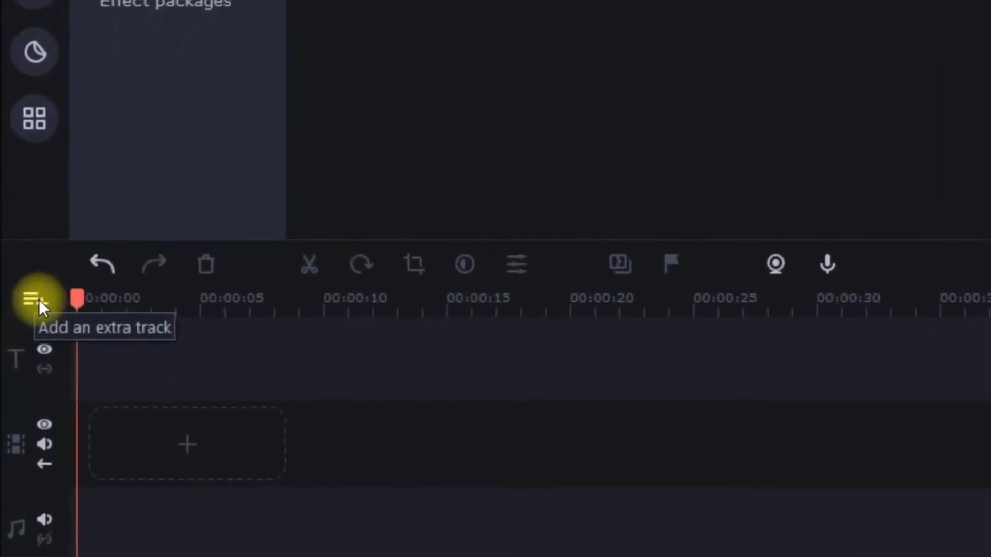
Add an extra video track, then place Pexels Videos 3694.mp4 on the main track and the green-screen woman clip above it, both at the start
left_click(39, 300)
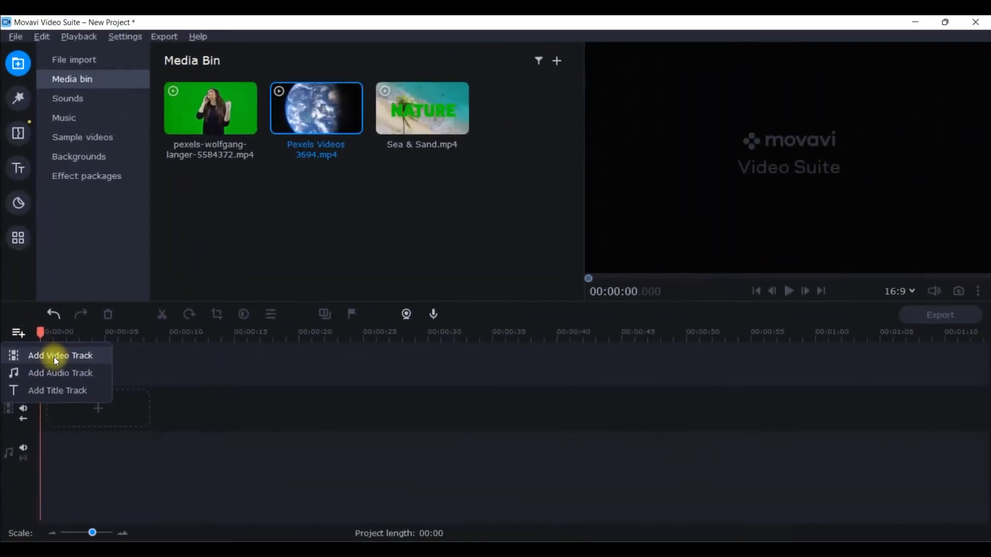
left_click(54, 357)
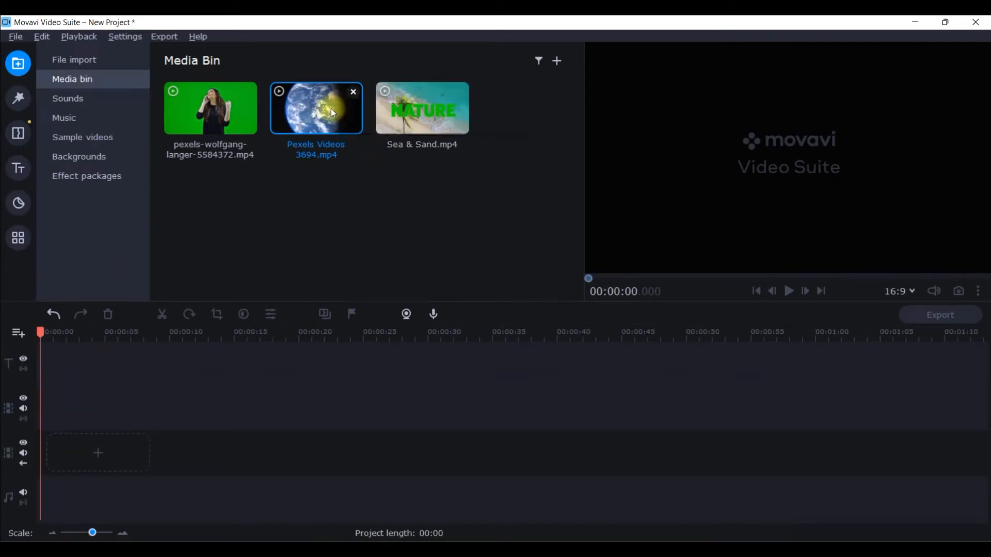
left_click_drag(331, 111, 37, 436)
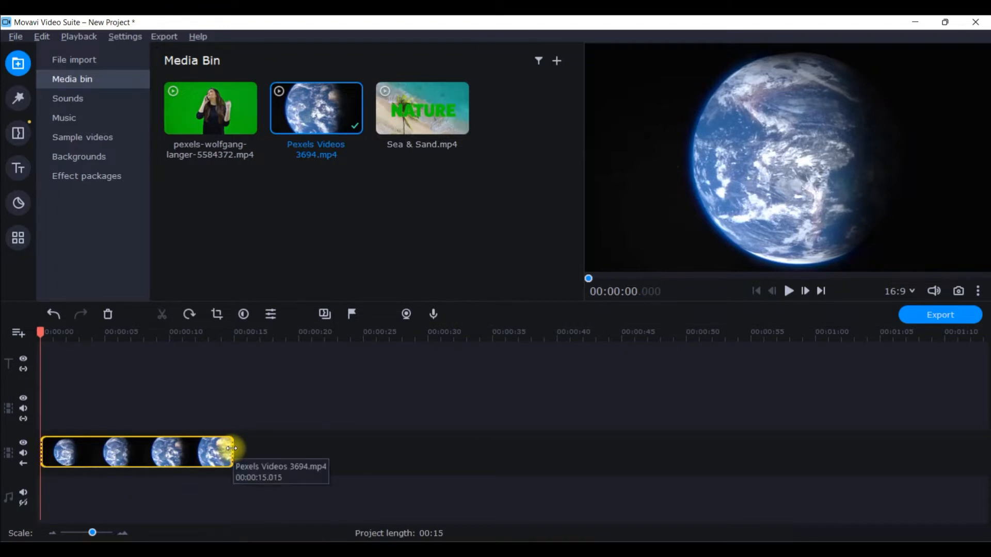
left_click_drag(204, 96, 37, 389)
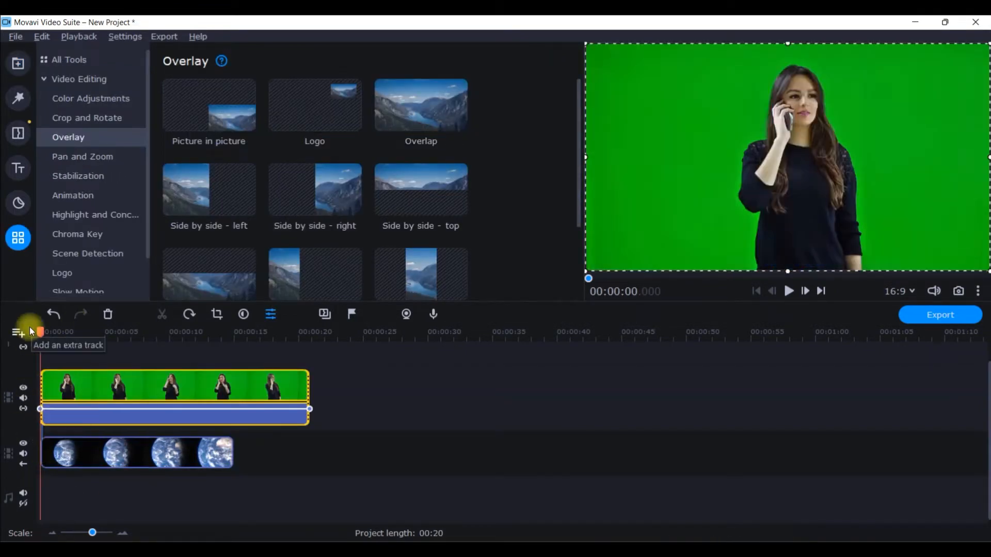
Trim the green-screen woman clip to end with the Earth clip and preview the timeline from the start
left_click(274, 416)
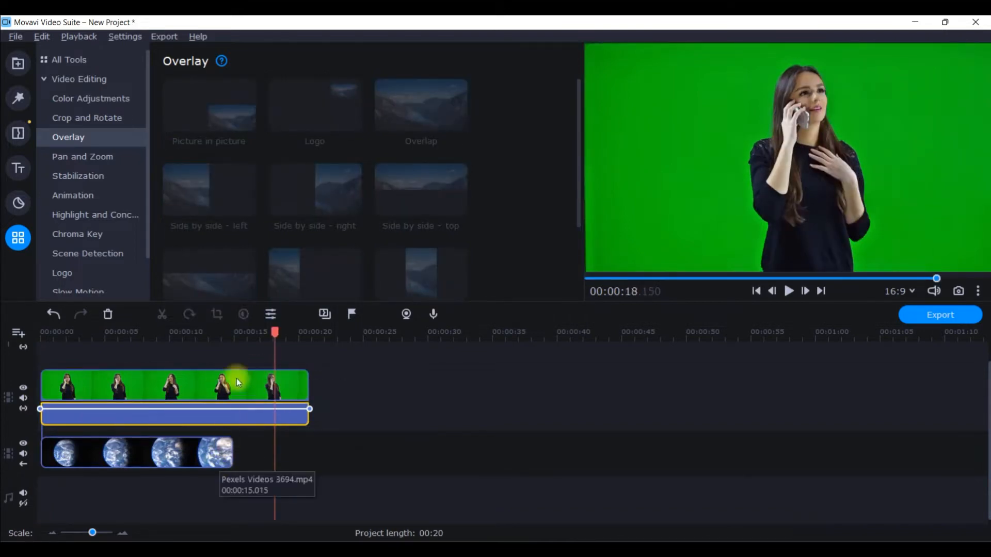
left_click(306, 382)
left_click_drag(307, 382, 235, 377)
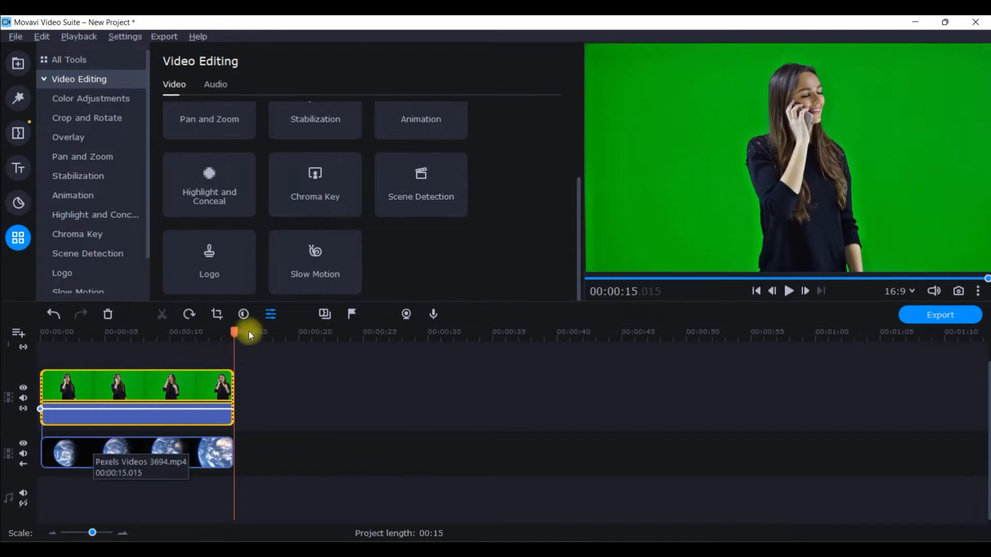
left_click_drag(233, 331, 29, 341)
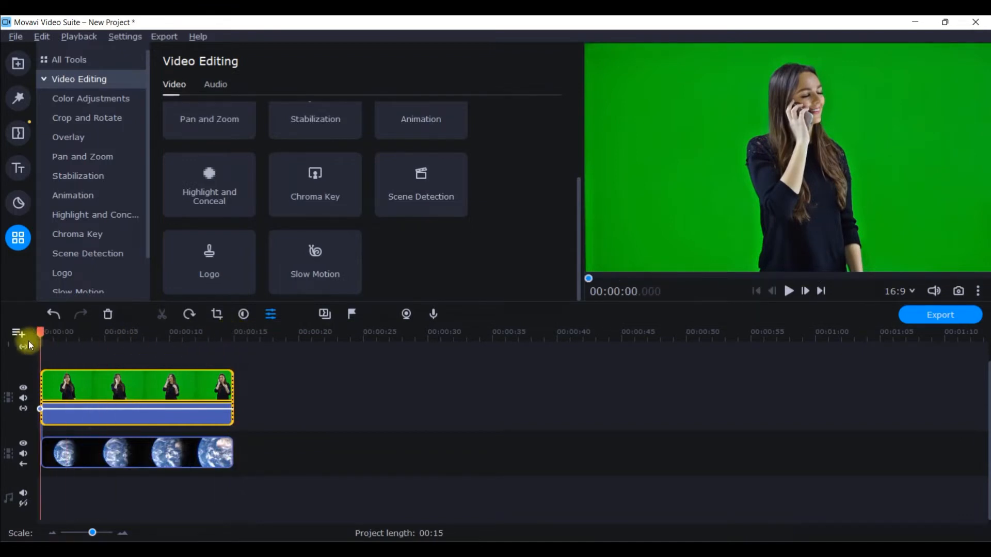
left_click(794, 291)
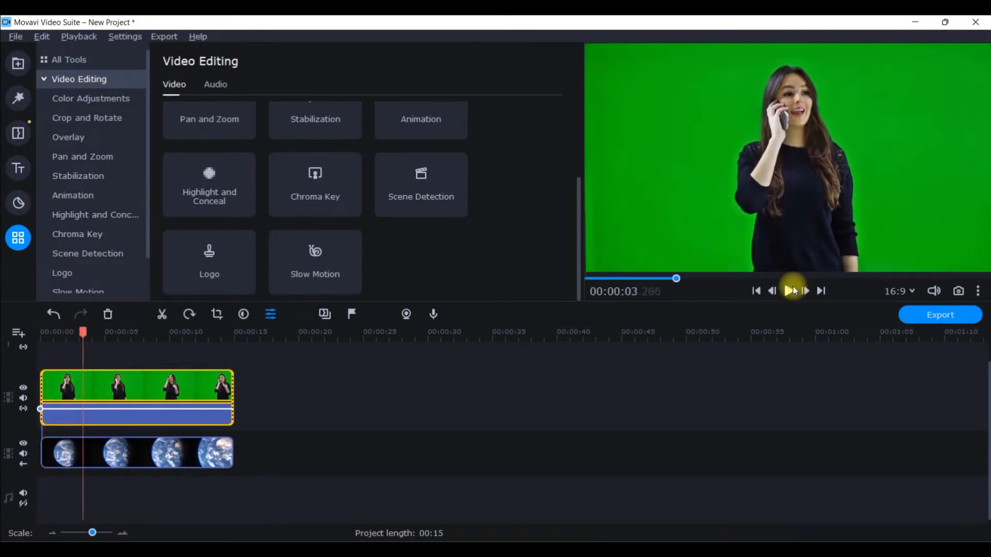
Remove the woman clip's green background with Chroma Key by sampling the green beside her, and preview the composite from the start
left_click(118, 390)
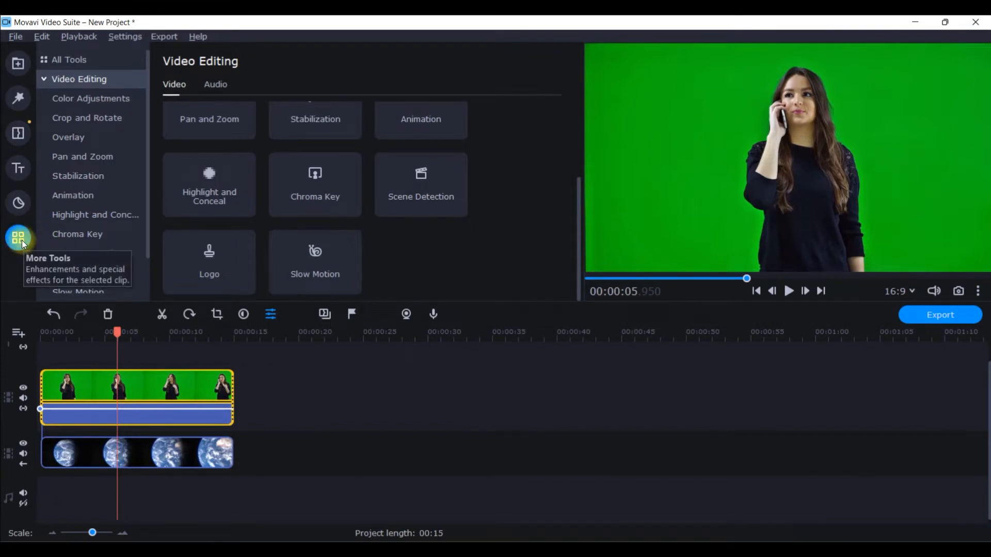
left_click(41, 79)
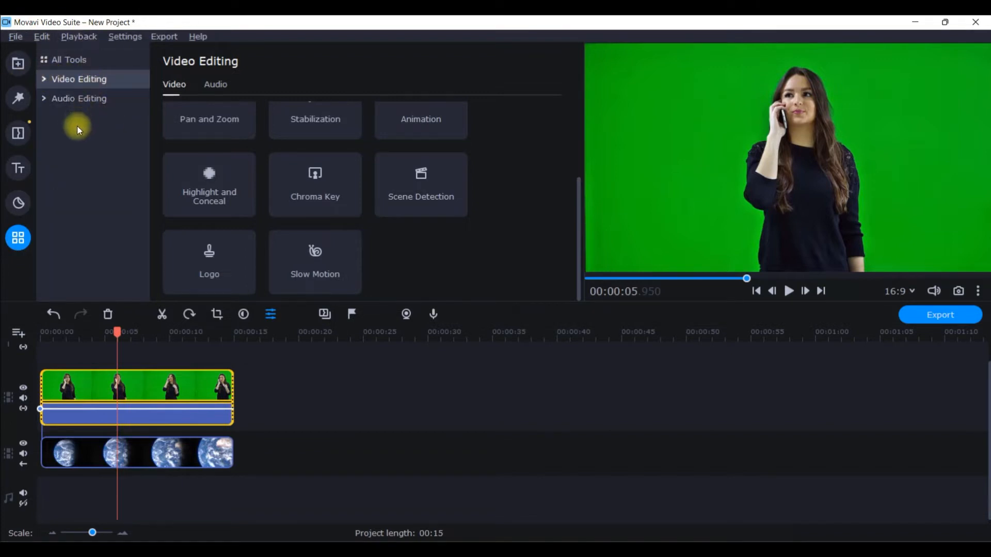
left_click(42, 78)
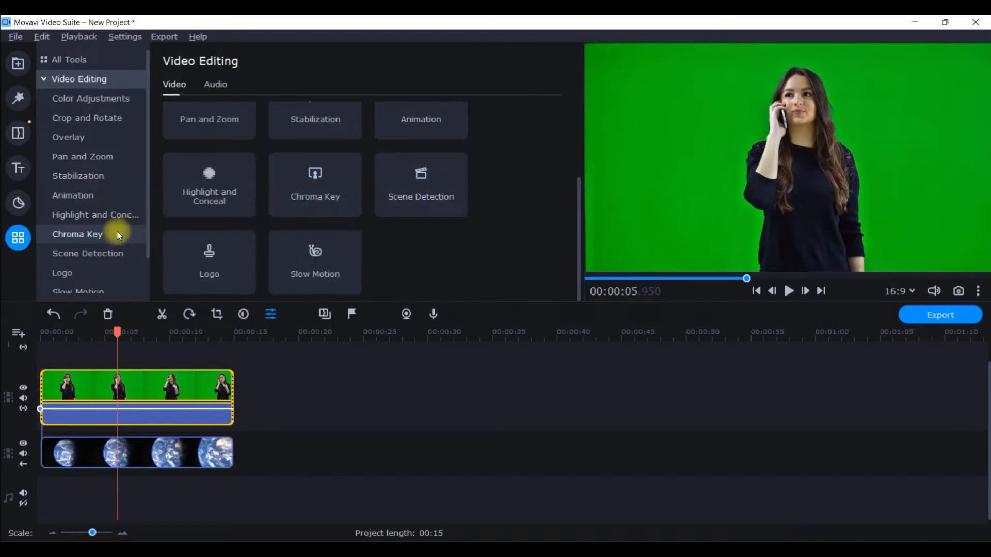
left_click(97, 232)
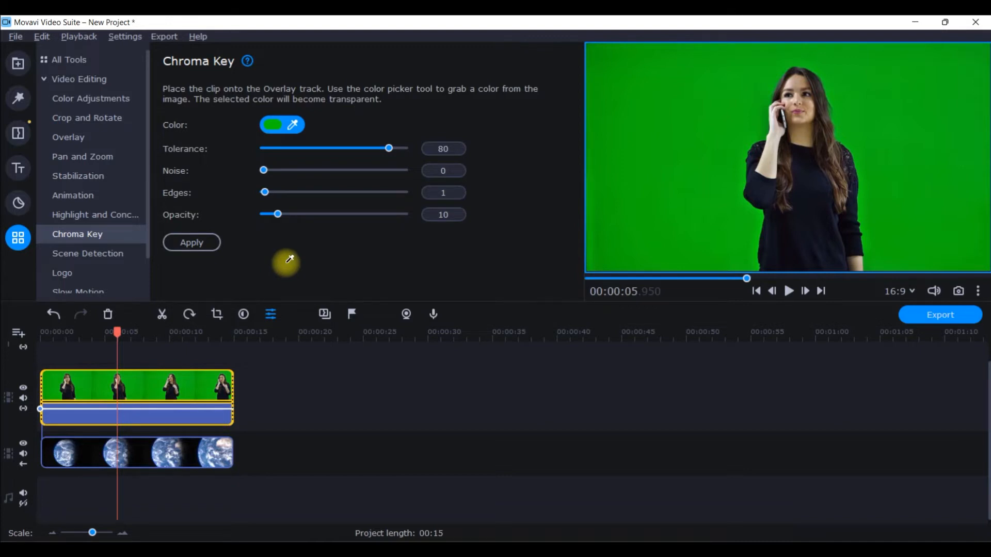
left_click(282, 124)
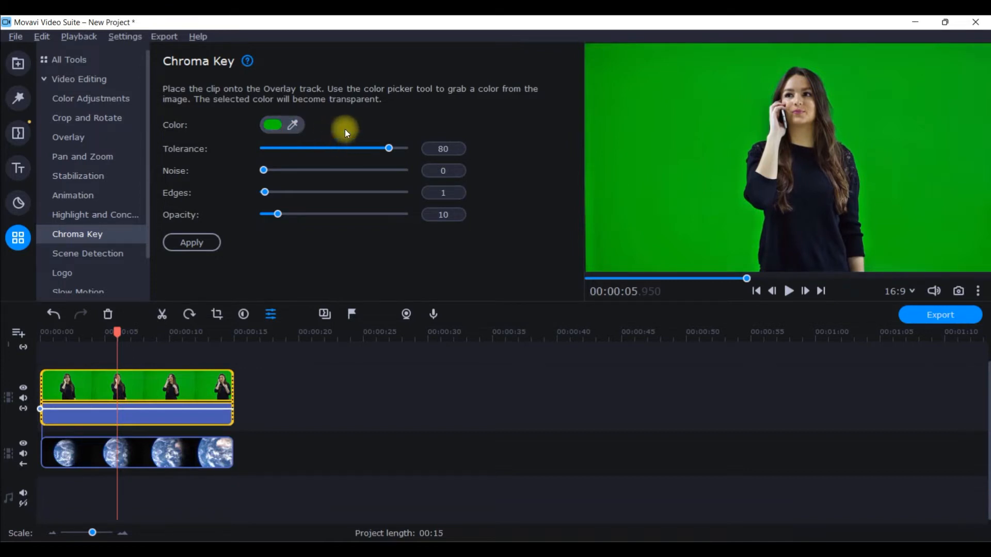
left_click(293, 123)
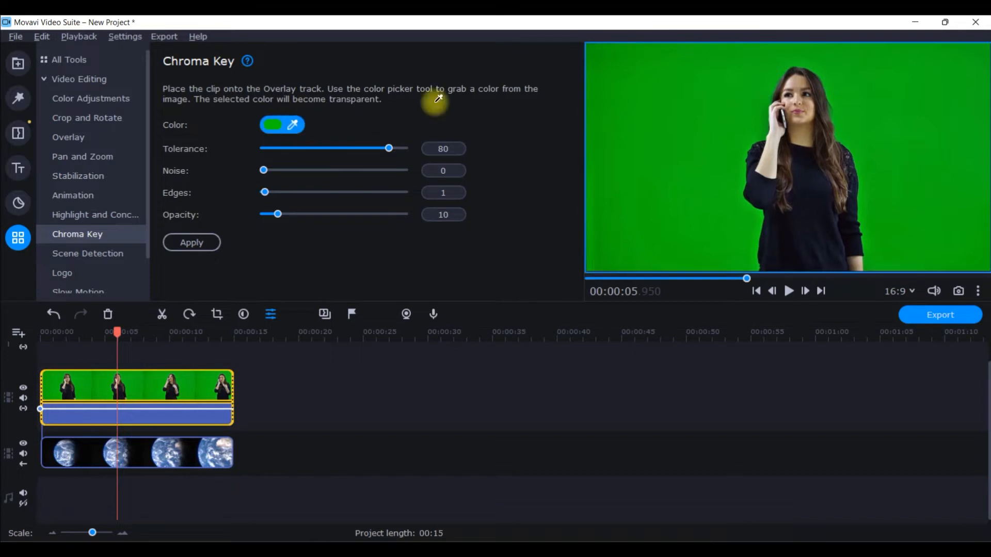
left_click(891, 72)
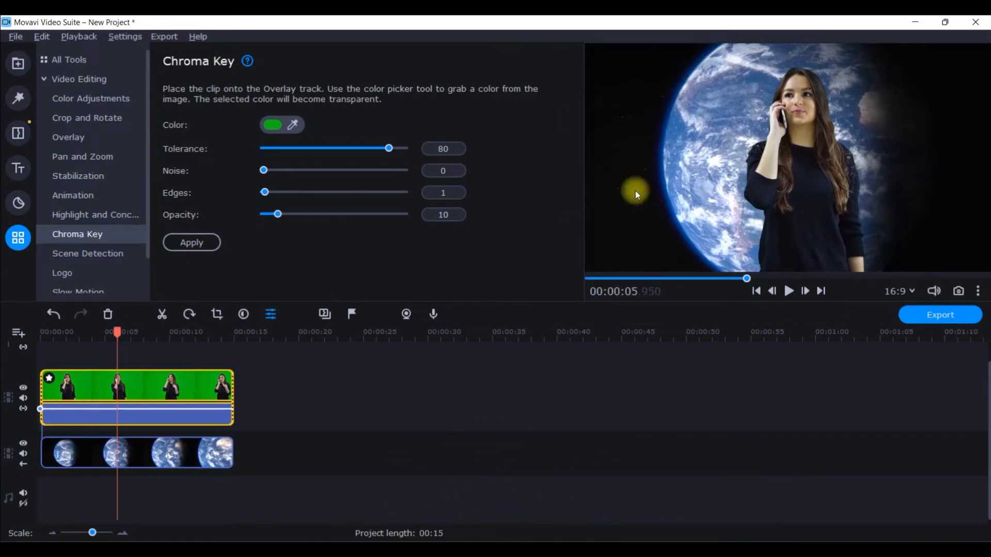
left_click_drag(118, 333, 40, 333)
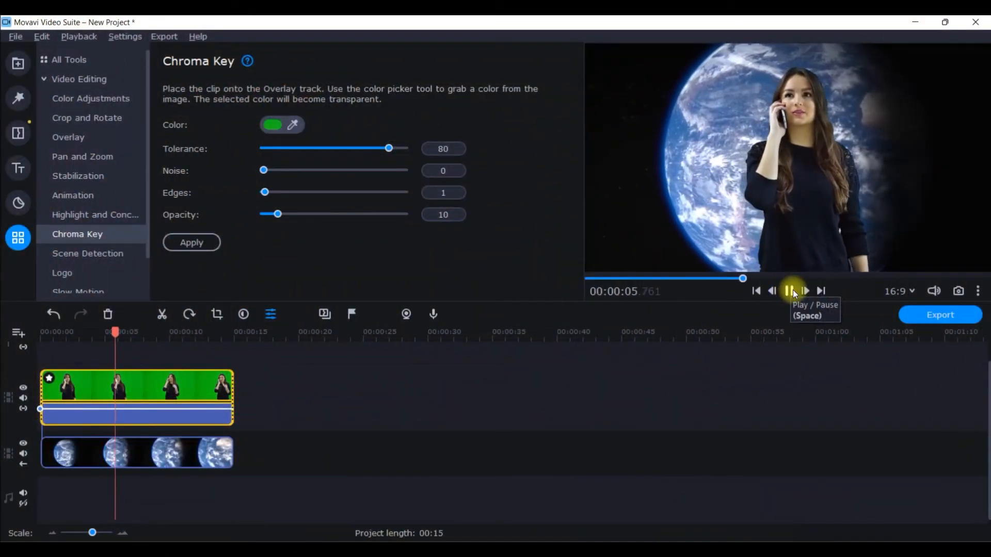
left_click(791, 291)
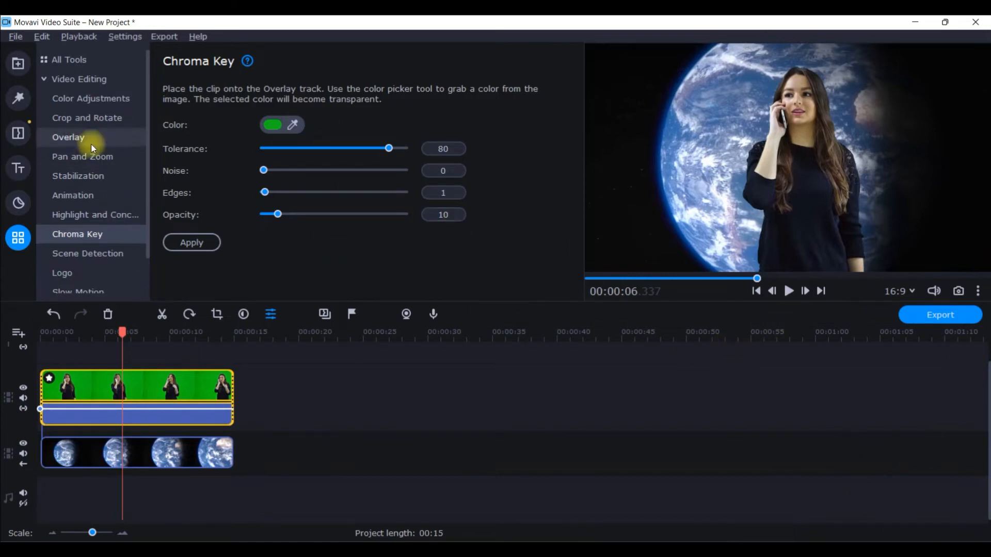
Enable gaps on the main track, place a second Earth clip at about 22.5 seconds, and align Sea & Sand.mp4 above its start
left_click(19, 64)
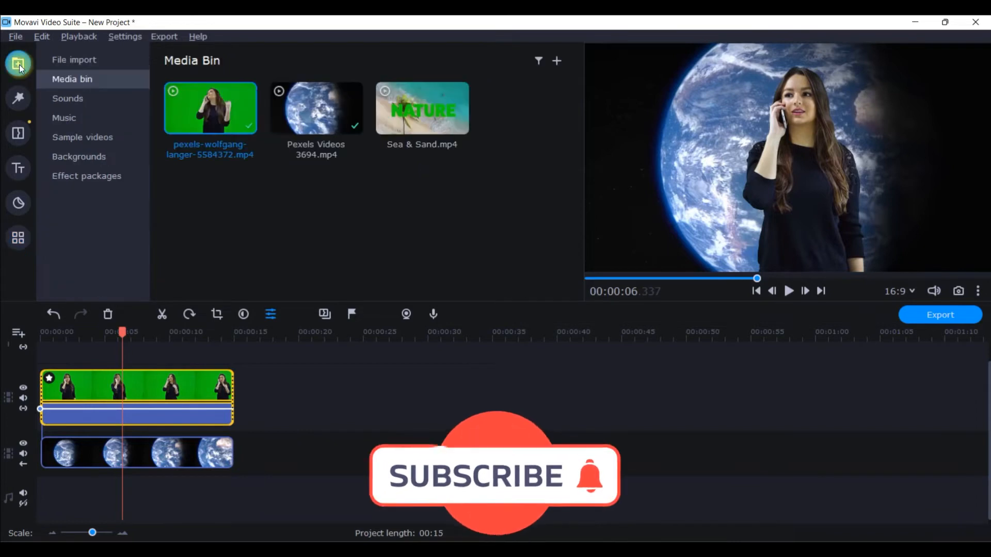
left_click_drag(429, 107, 392, 98)
left_click_drag(312, 102, 272, 450)
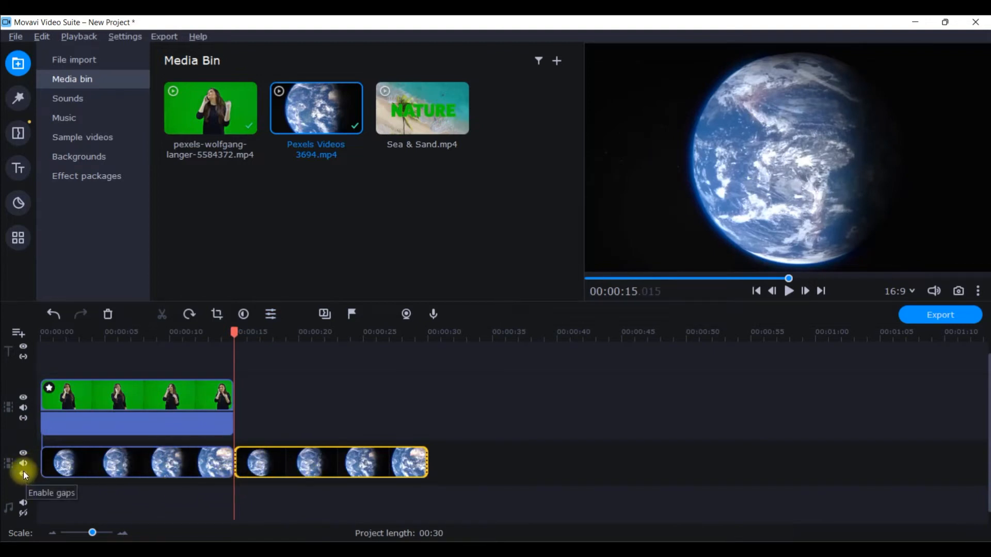
left_click_drag(320, 457, 416, 462)
left_click_drag(407, 106, 326, 387)
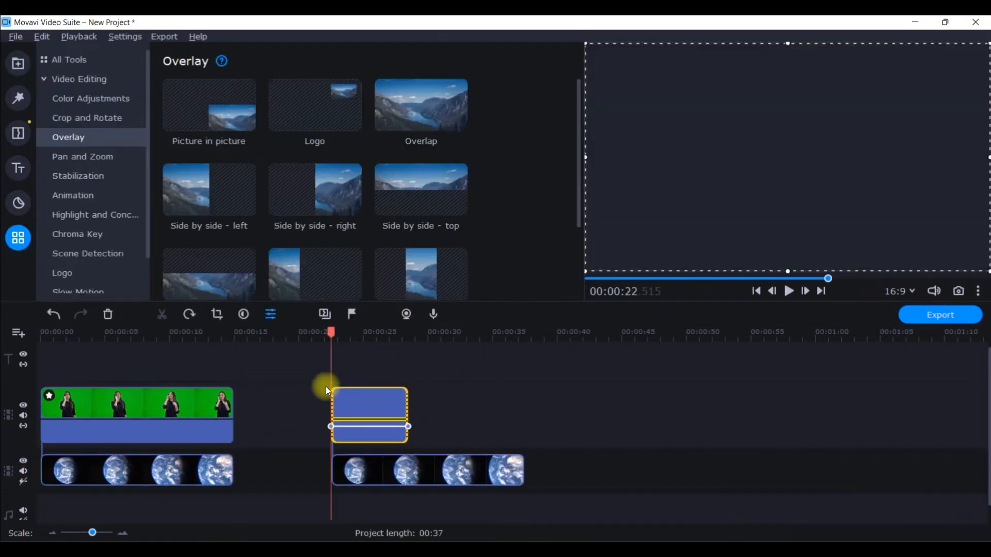
Delete the Sea & Sand clip's audio and trim the second Earth clip to end at the same point as that clip
left_click(382, 433)
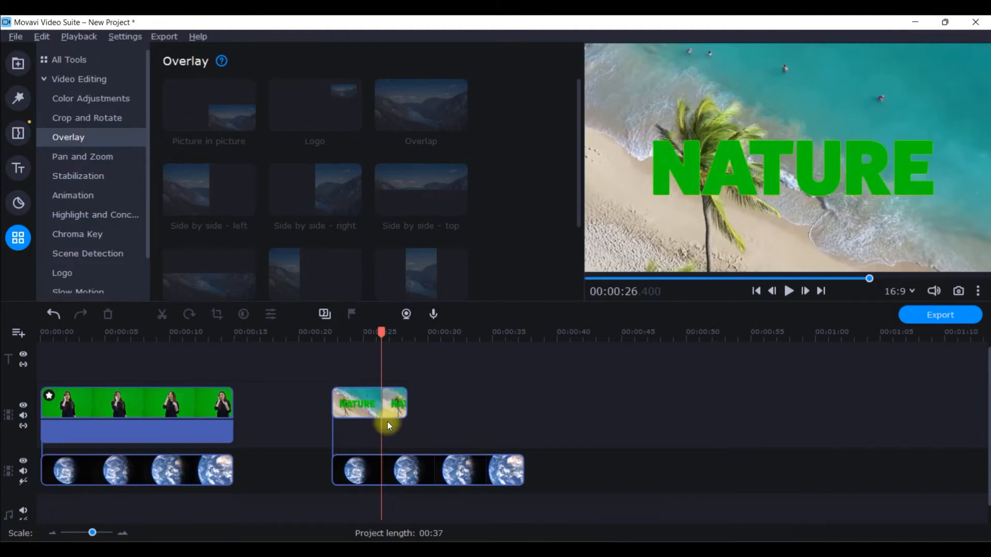
left_click(422, 469)
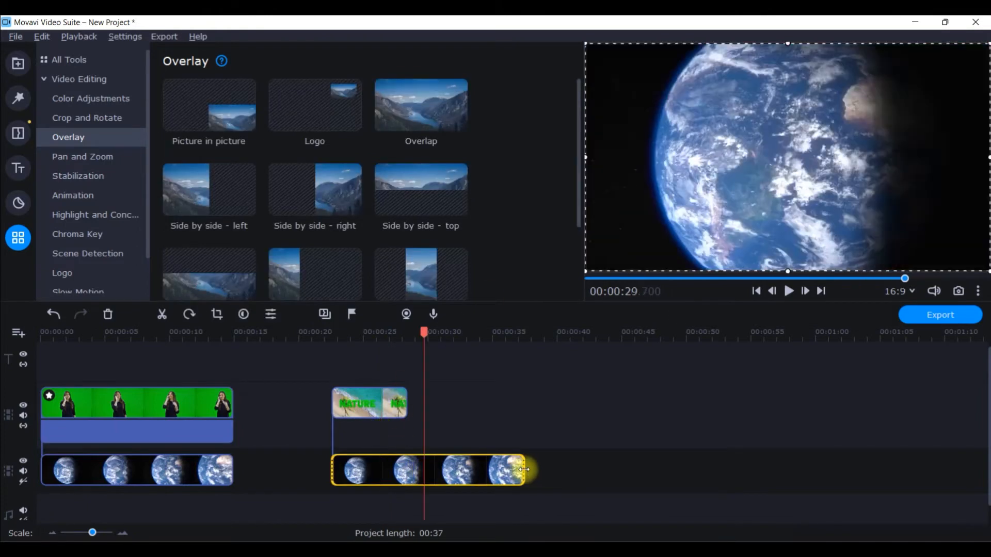
left_click_drag(524, 470, 408, 467)
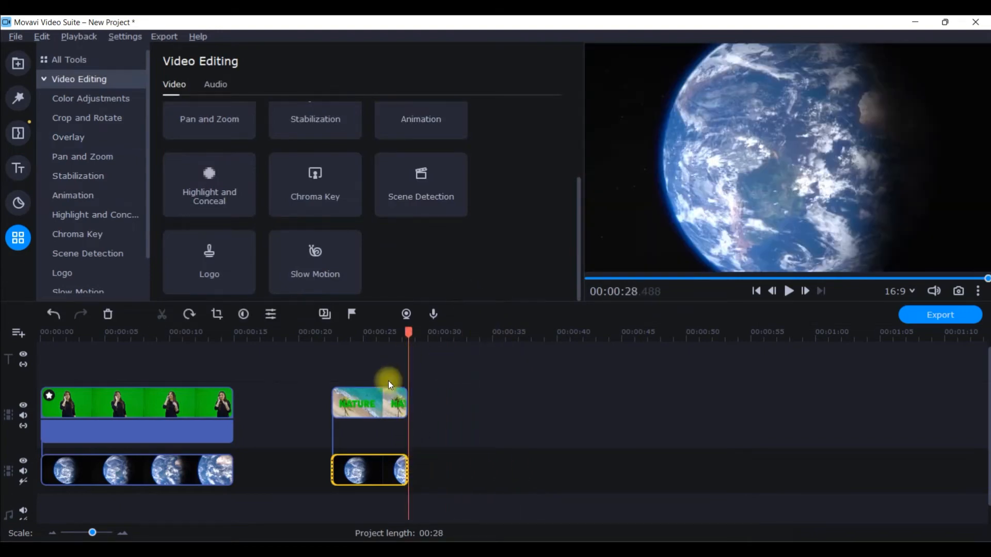
Apply Chroma Key to the Sea & Sand clip by sampling the green of the NATURE lettering
left_click(372, 398)
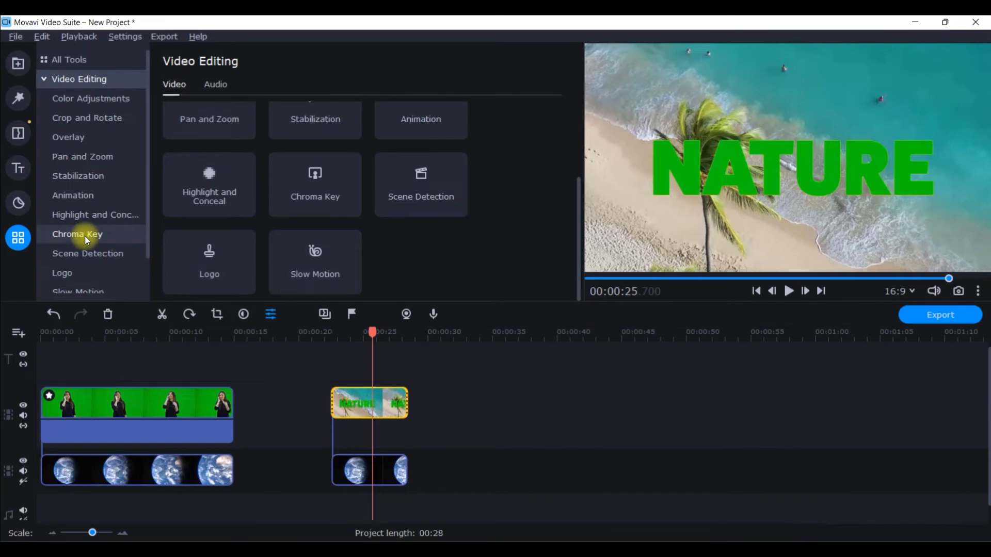
left_click(347, 401)
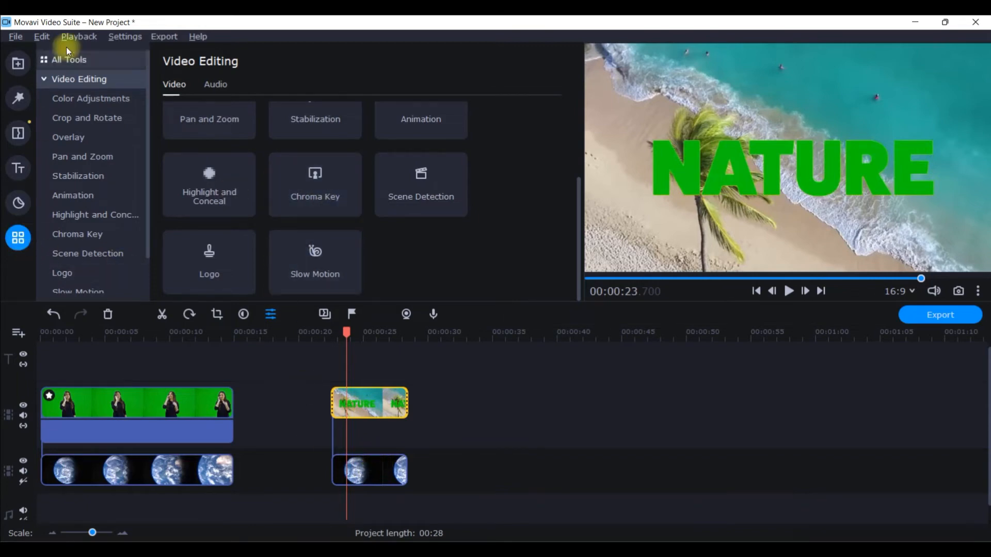
left_click(77, 234)
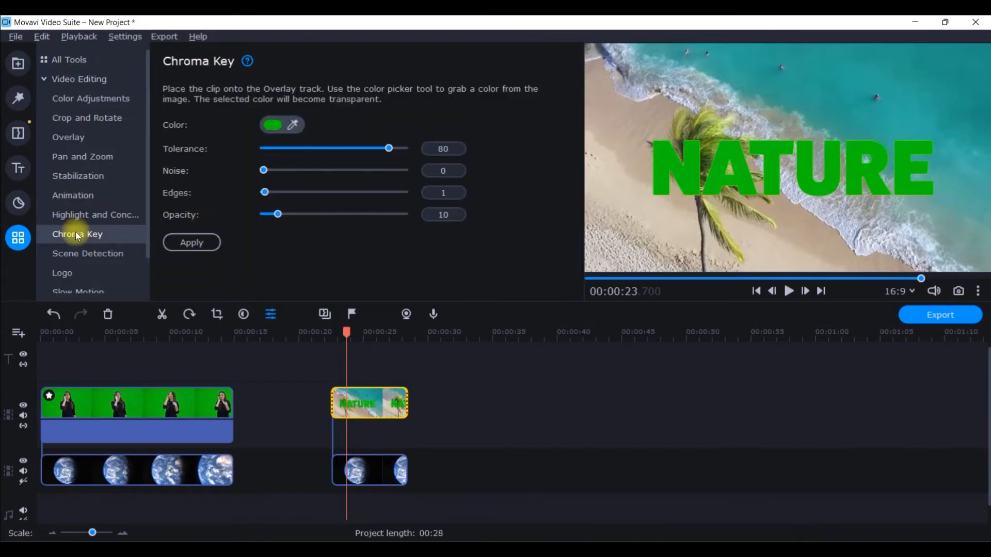
left_click(772, 148)
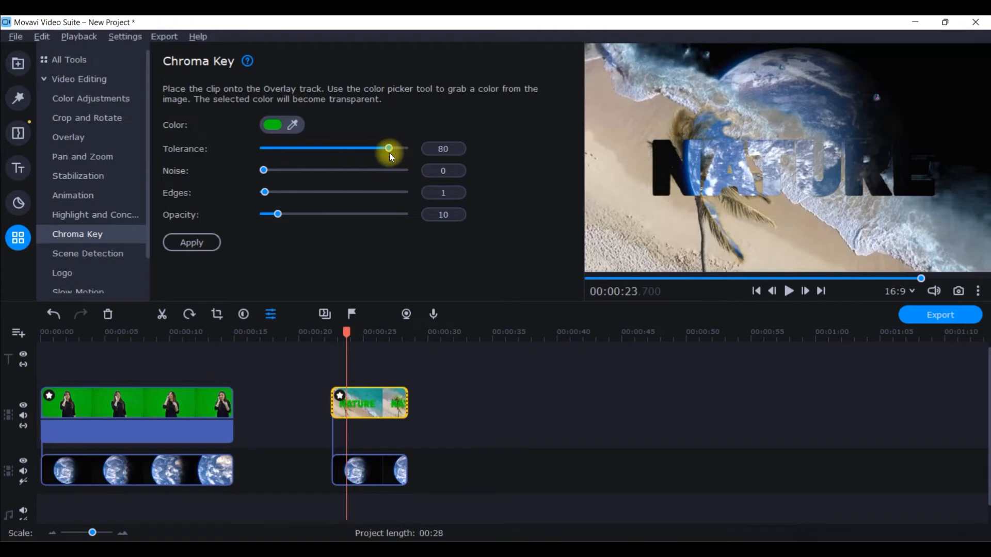
Set the Sea & Sand clip's Chroma Key tolerance to 5, noise to 49, edges to 18 and opacity to 4
left_click_drag(388, 149, 270, 154)
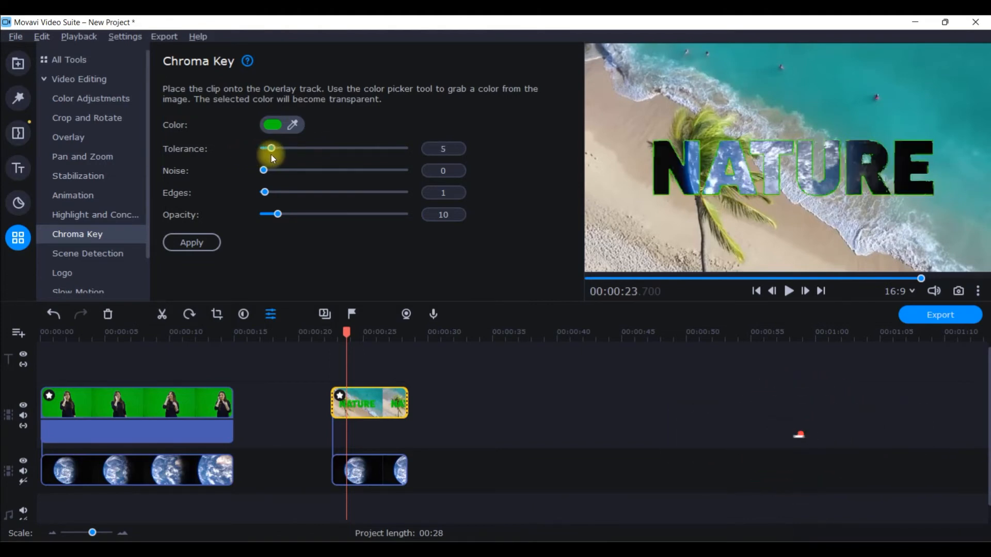
left_click_drag(269, 171, 268, 216)
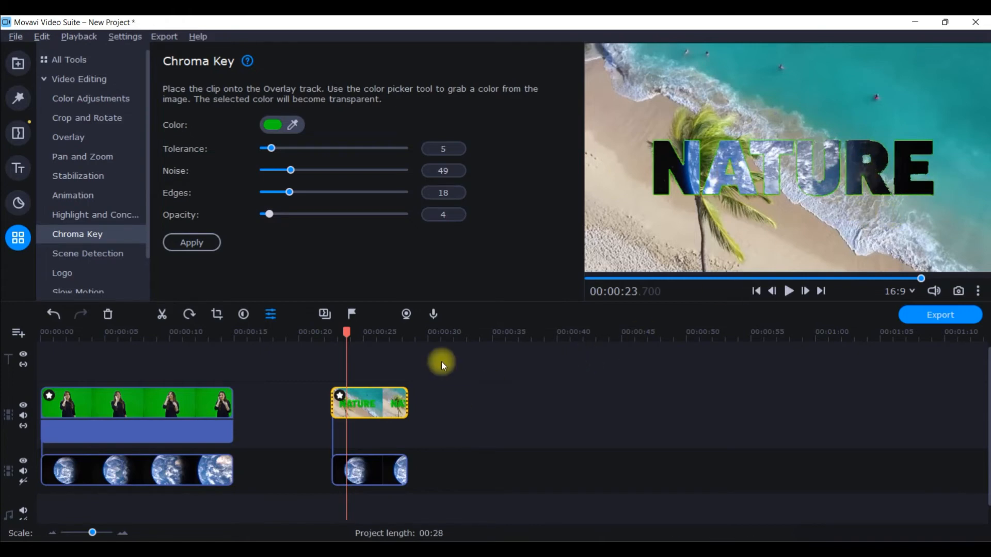
Play the NATURE segment briefly from just before its start to check the keyed letters
left_click_drag(349, 331, 321, 333)
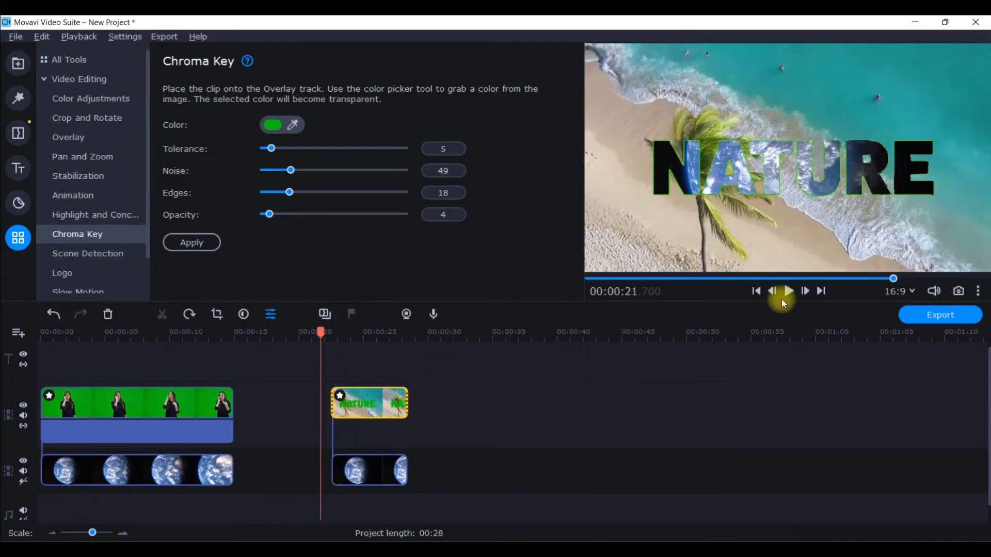
left_click(789, 291)
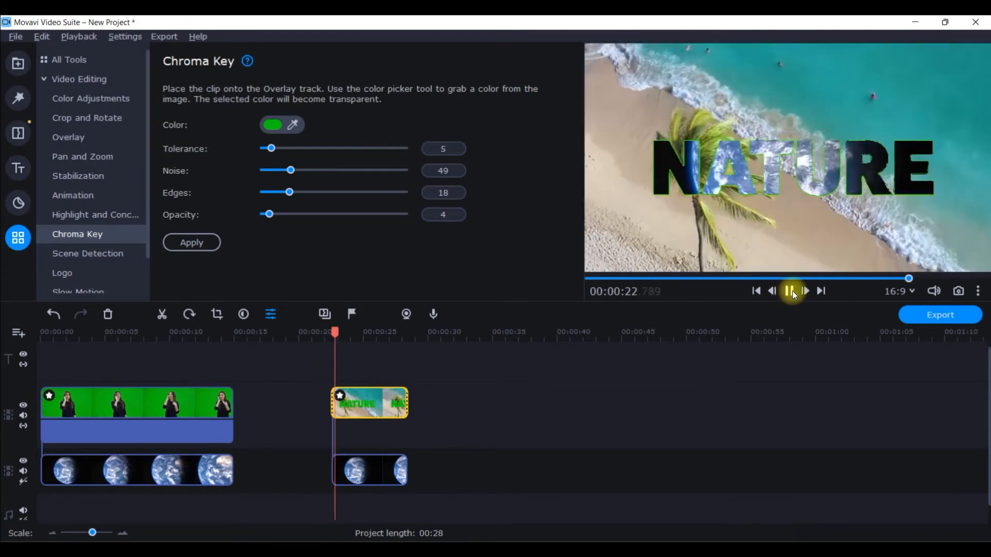
left_click(789, 291)
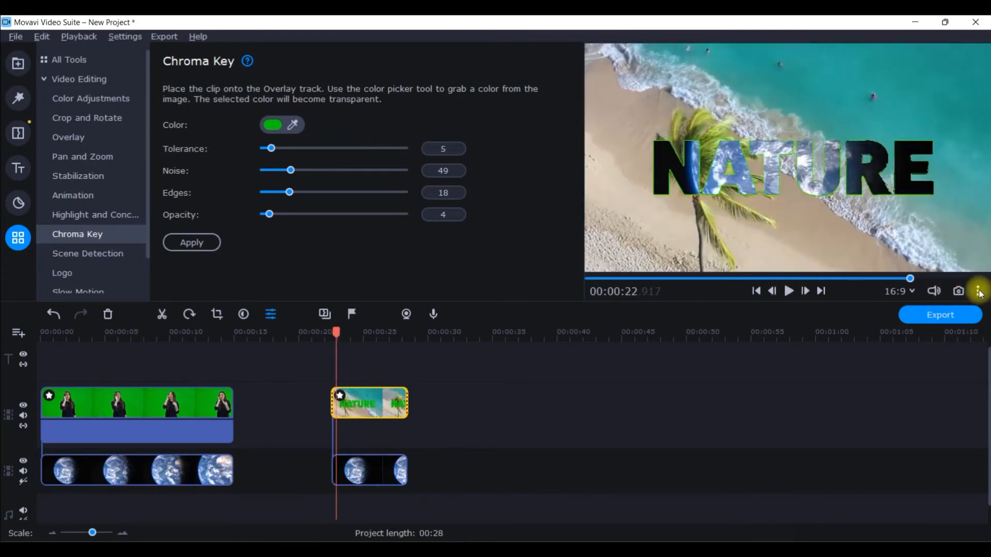
Unpin the player, maximize its window, and play the NATURE segment from an earlier point to examine the Earth footage inside the letters
left_click(977, 292)
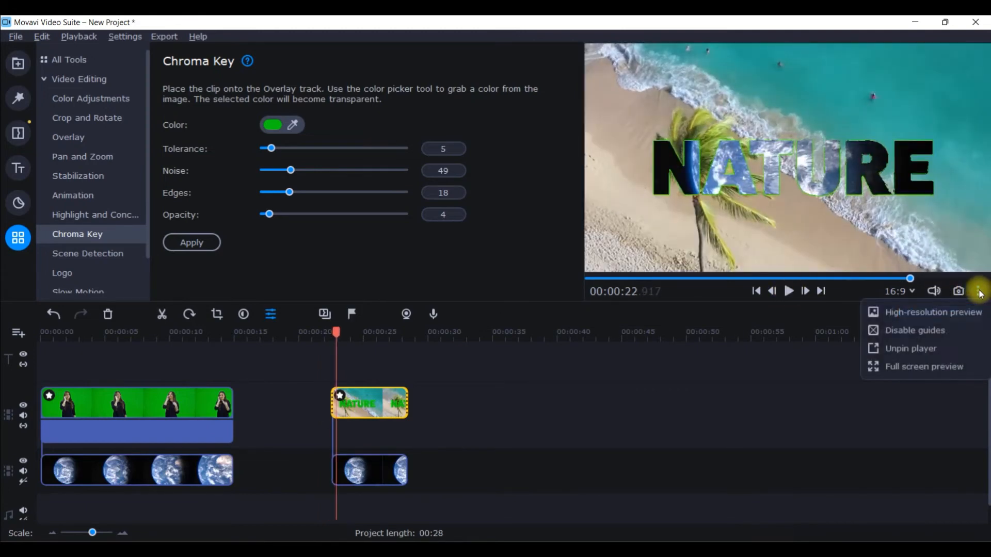
left_click(912, 350)
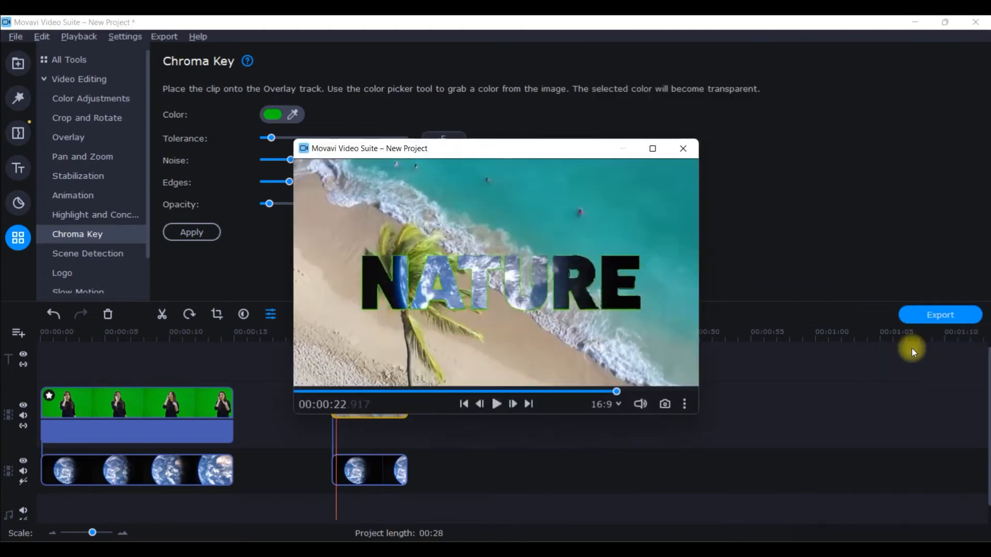
left_click(652, 149)
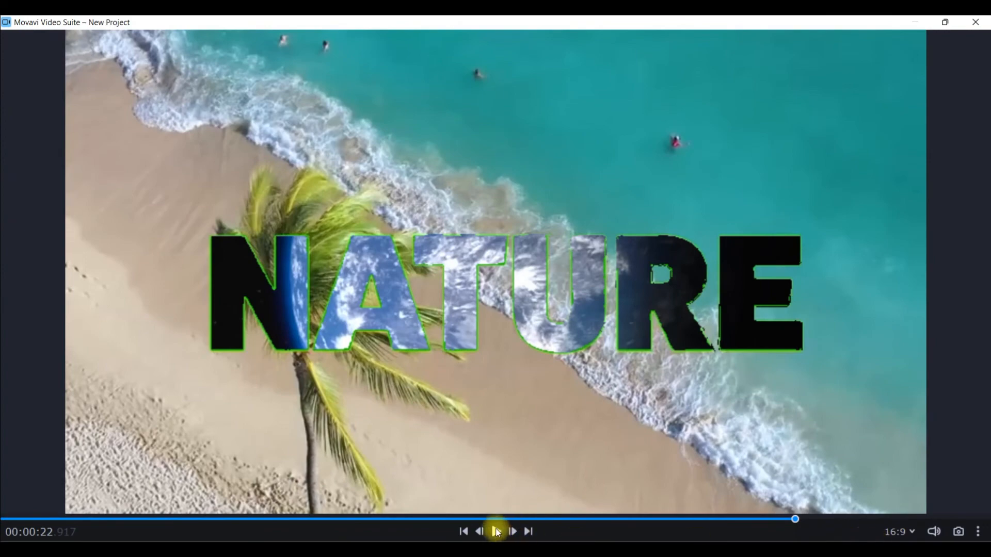
left_click_drag(795, 519, 746, 518)
left_click(496, 531)
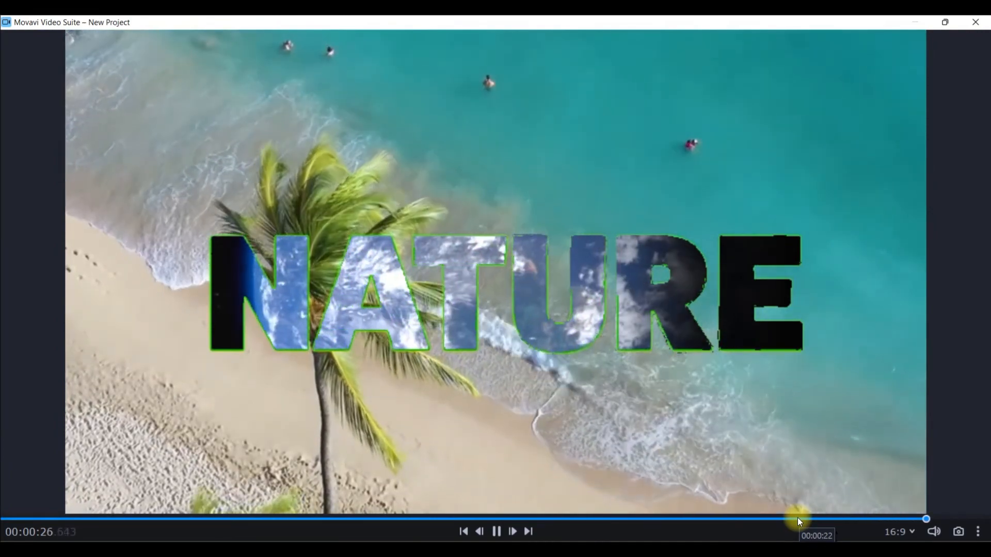
left_click(497, 531)
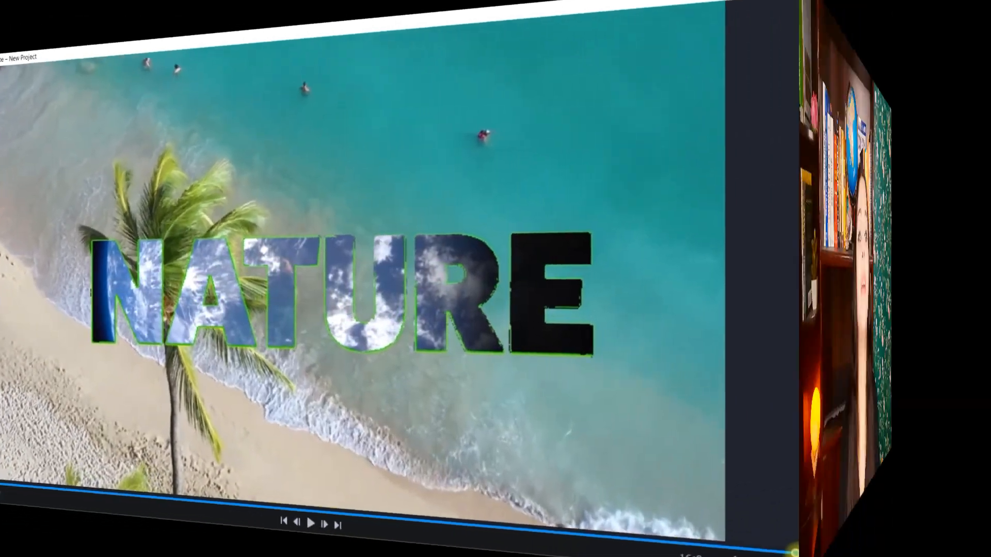